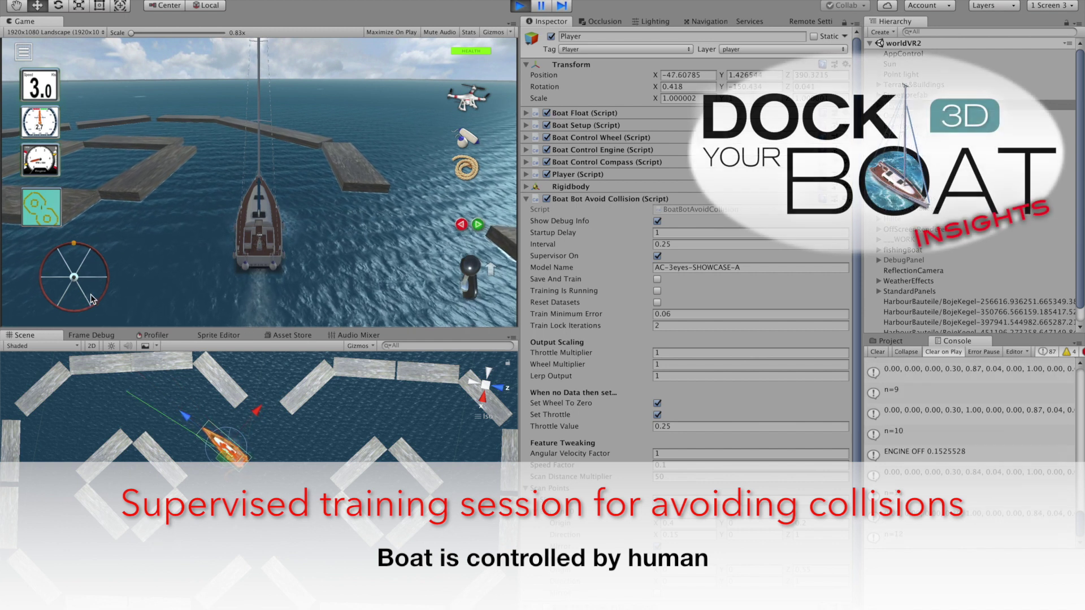
- Steer the sailboat left with the on-screen wheel, then straighten its course
{"action": "left_click_drag", "start_coordinate": [92, 300], "coordinate": [100, 268]}
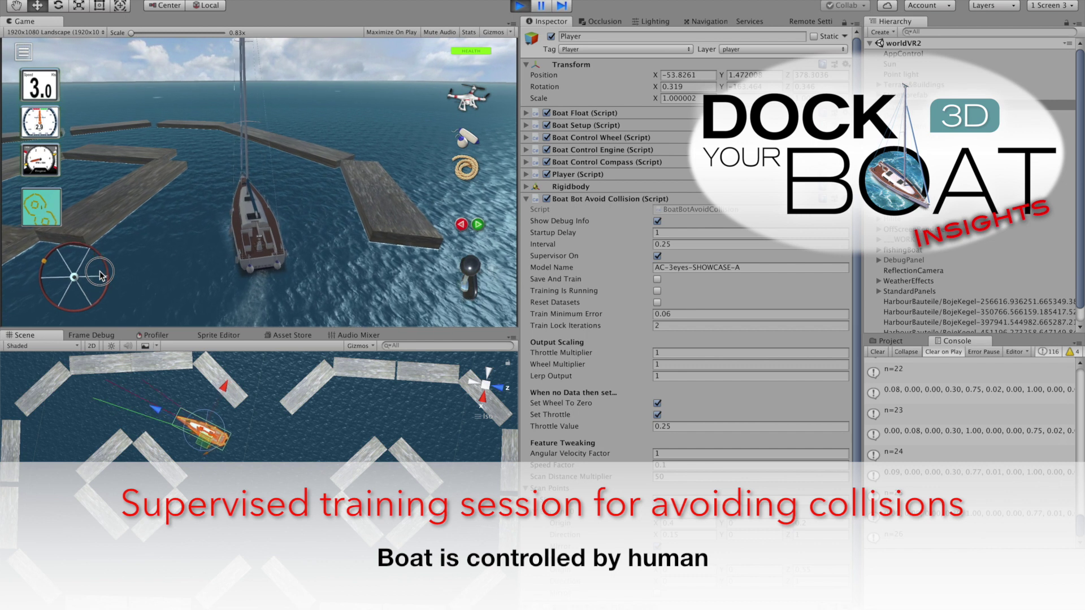
{"action": "mouse_move", "coordinate": [100, 268]}
{"action": "left_mouse_down"}
{"action": "mouse_move", "coordinate": [91, 303]}
{"action": "mouse_move", "coordinate": [91, 292]}
{"action": "left_mouse_up"}
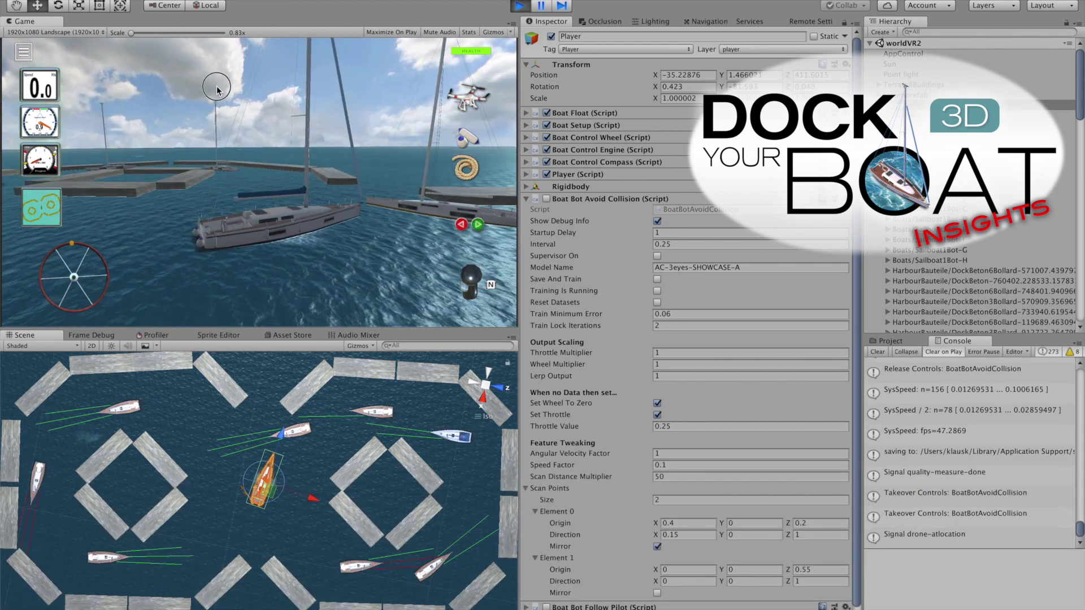
- Rotate the game camera right toward the dock enclosure and across the harbour
{"action": "left_click", "coordinate": [252, 80]}
{"action": "left_click_drag", "start_coordinate": [252, 81], "coordinate": [359, 91]}
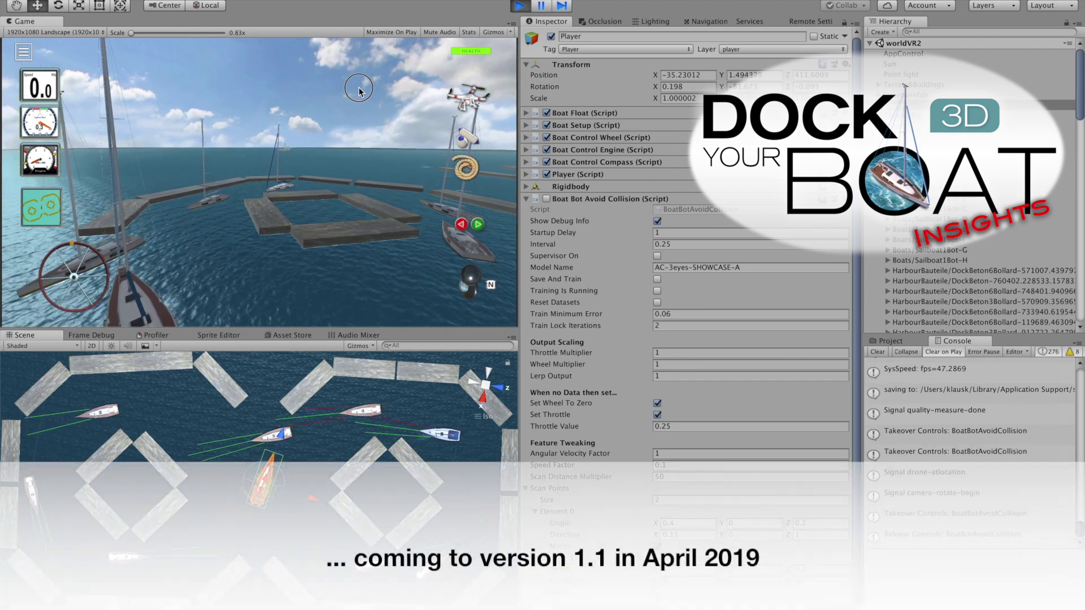
{"action": "left_click_drag", "start_coordinate": [359, 91], "coordinate": [408, 101]}
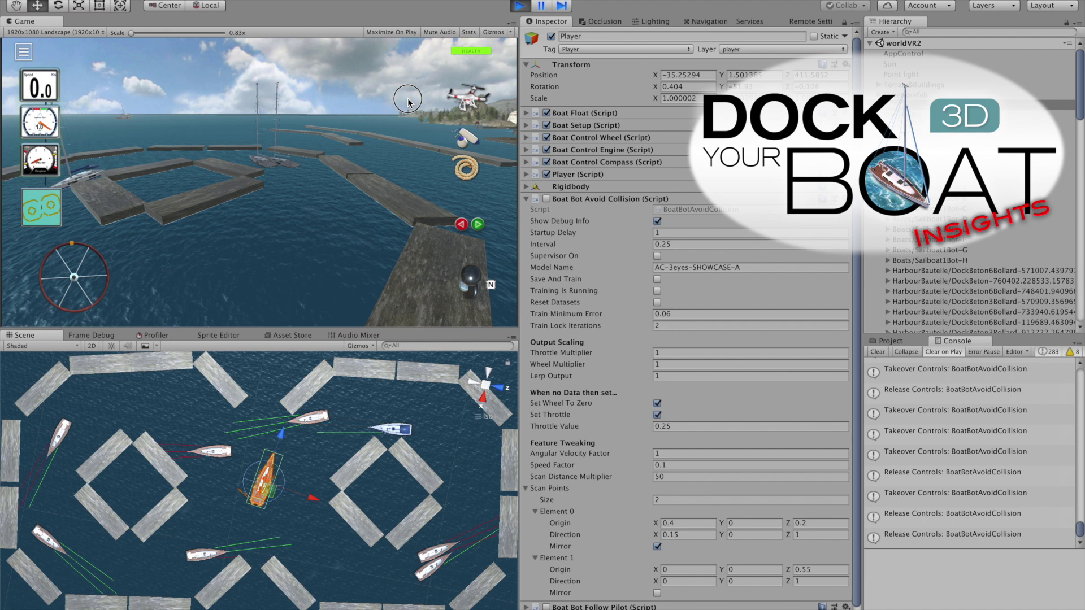
- Orbit the camera to a new view of the docks, then tilt it up toward the horizon
{"action": "mouse_move", "coordinate": [408, 102]}
{"action": "left_mouse_down"}
{"action": "mouse_move", "coordinate": [134, 125]}
{"action": "mouse_move", "coordinate": [150, 104]}
{"action": "left_mouse_up"}
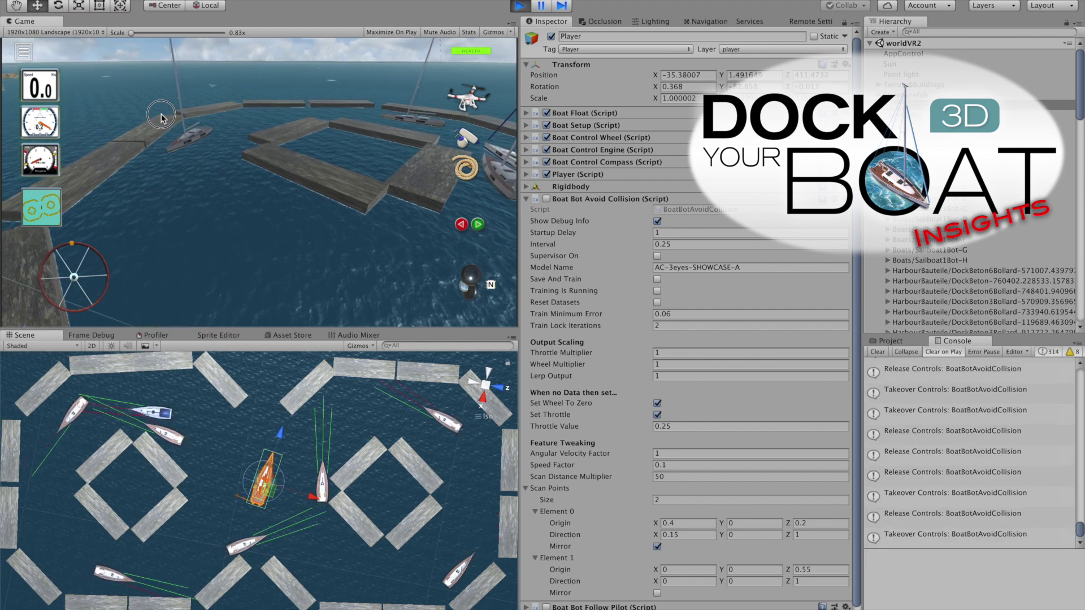
{"action": "mouse_move", "coordinate": [157, 118]}
{"action": "left_mouse_down"}
{"action": "mouse_move", "coordinate": [208, 101]}
{"action": "mouse_move", "coordinate": [333, 118]}
{"action": "left_mouse_up"}
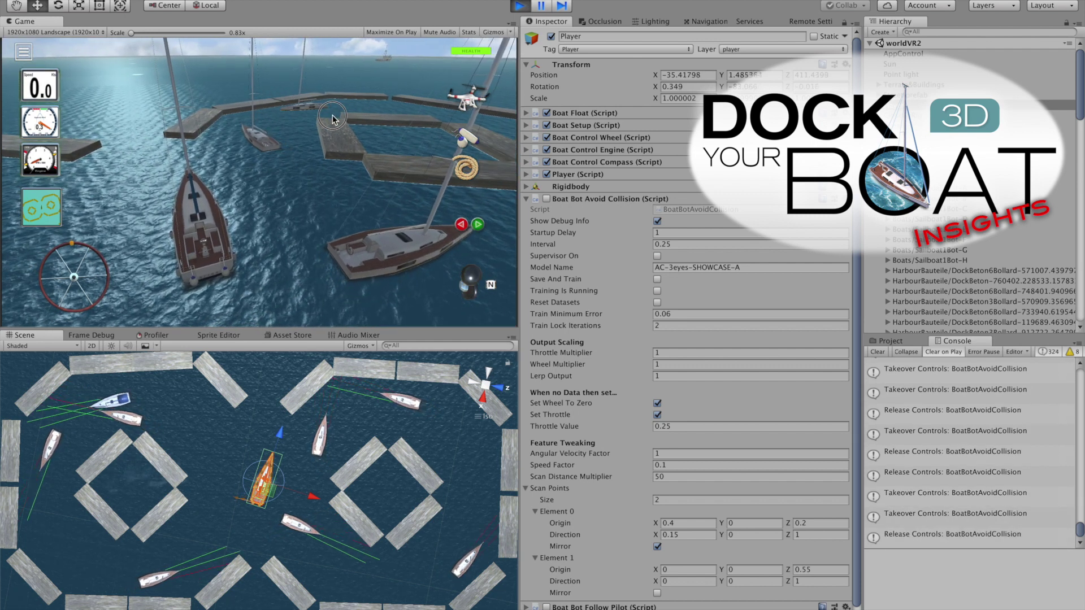
- Turn the camera further across the sailboats and pitch it up over the docks
{"action": "left_click_drag", "start_coordinate": [333, 118], "coordinate": [341, 118]}
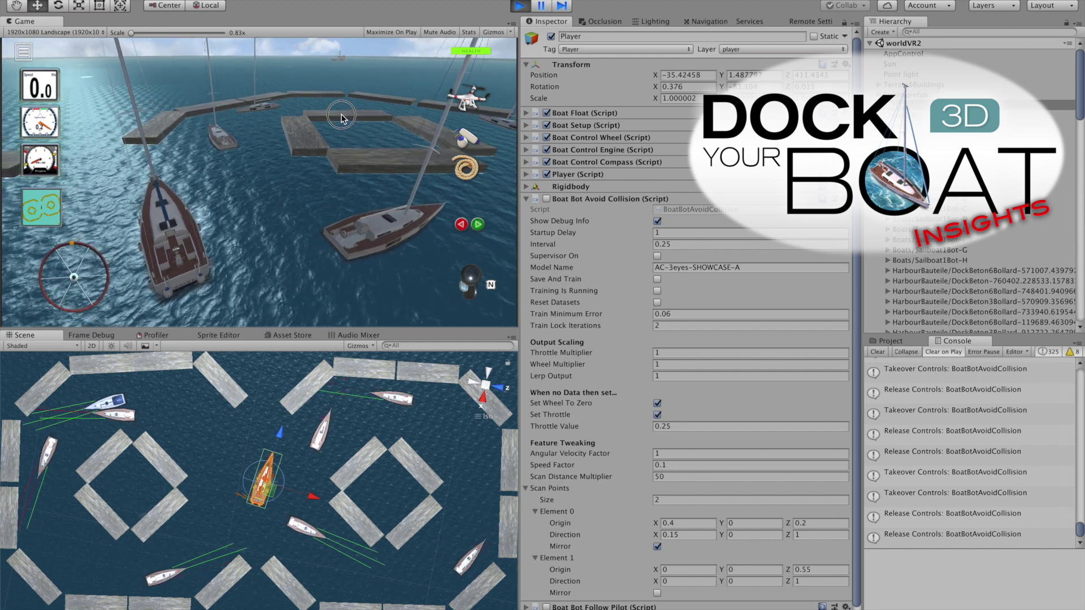
{"action": "left_click_drag", "start_coordinate": [341, 118], "coordinate": [333, 102]}
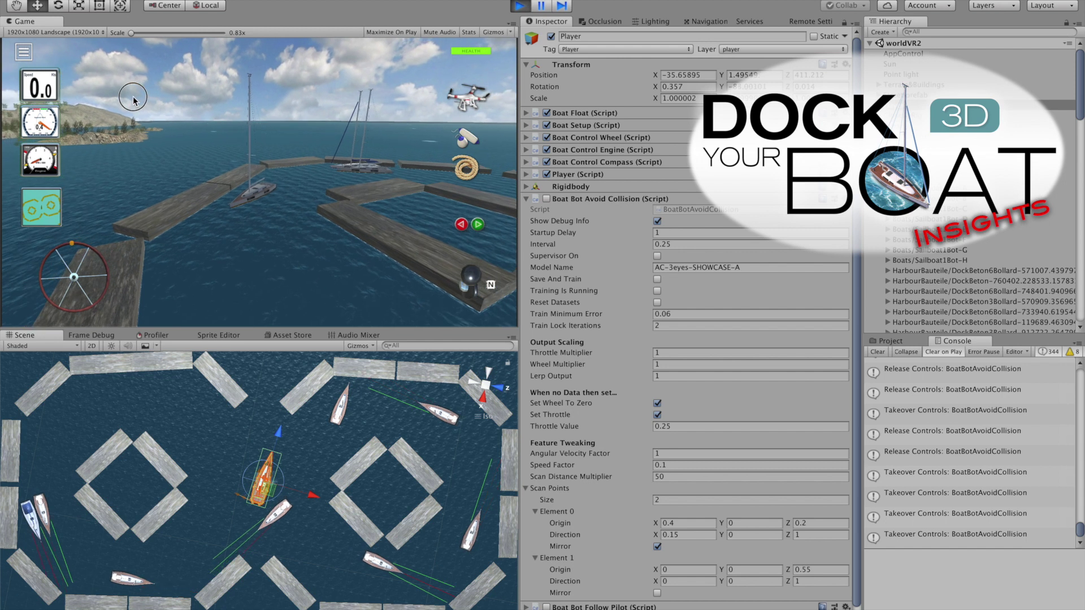
- Swing the camera right, then left toward the town, dock and nearby sailboats
{"action": "left_click_drag", "start_coordinate": [112, 118], "coordinate": [150, 109]}
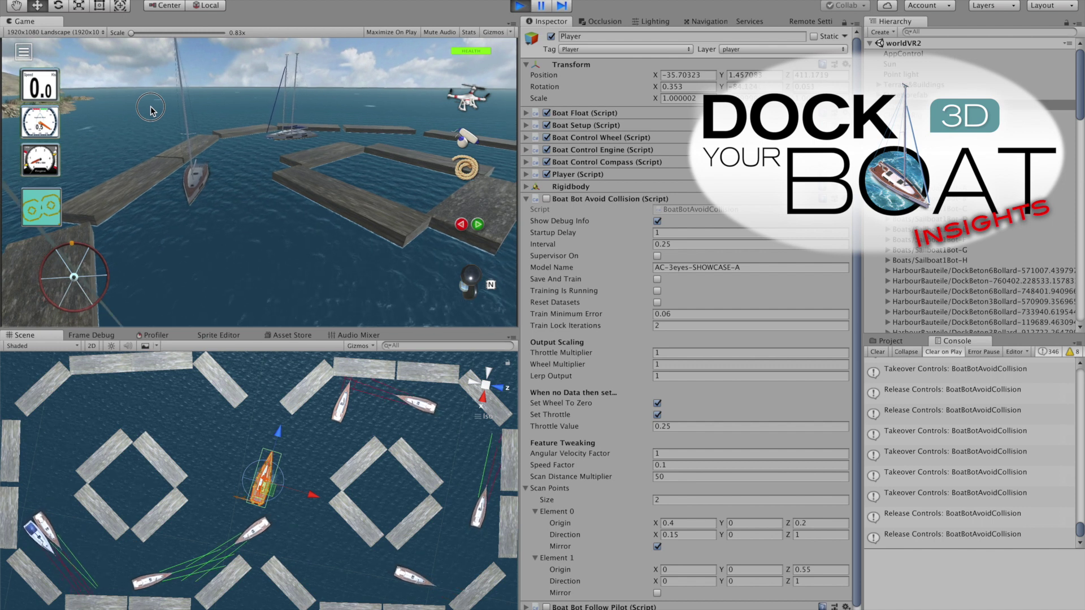
{"action": "mouse_move", "coordinate": [151, 109]}
{"action": "left_mouse_down"}
{"action": "mouse_move", "coordinate": [81, 112]}
{"action": "mouse_move", "coordinate": [73, 141]}
{"action": "mouse_move", "coordinate": [97, 141]}
{"action": "left_mouse_up"}
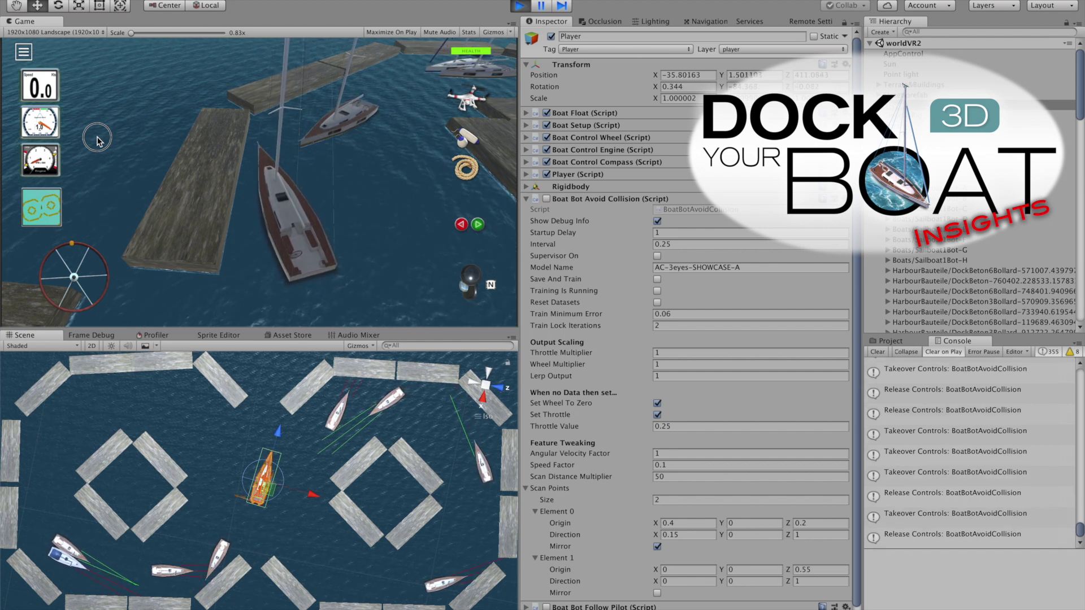
{"action": "left_click_drag", "start_coordinate": [100, 140], "coordinate": [109, 130]}
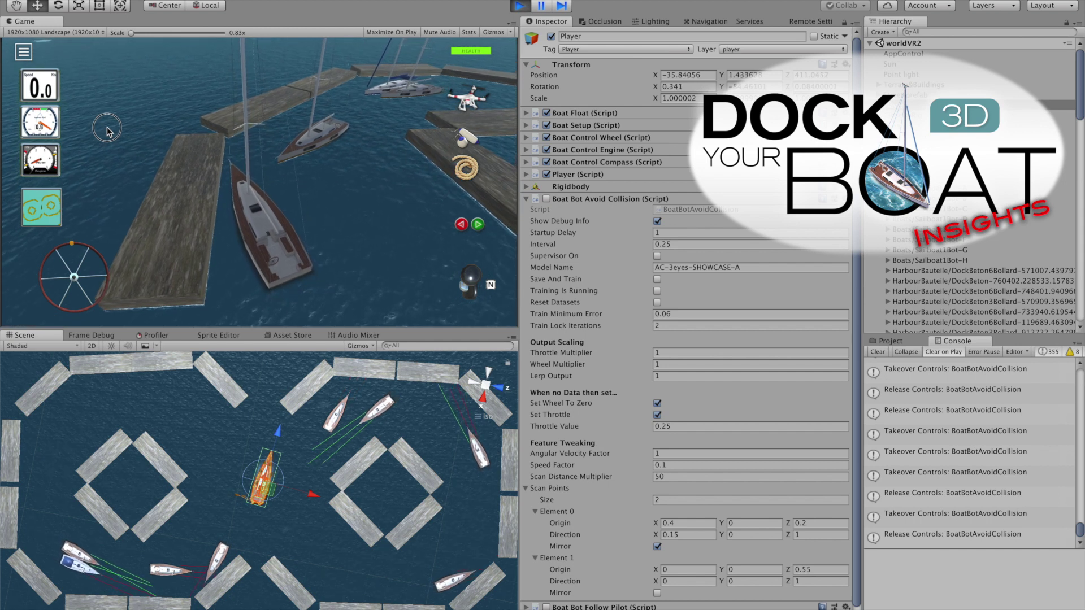